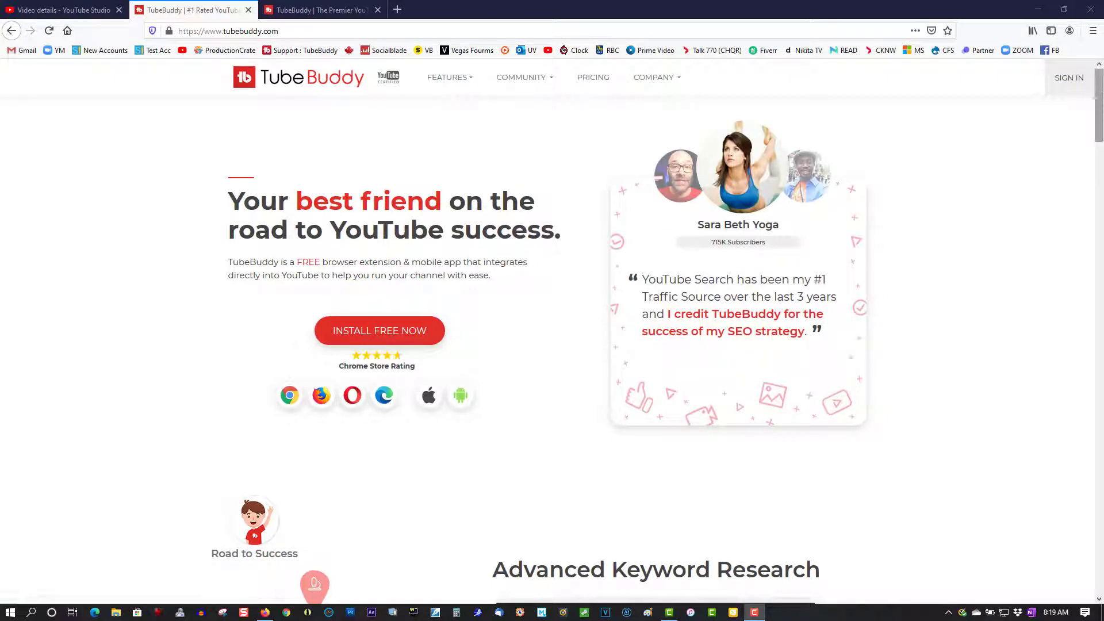
Switch from the TubeBuddy homepage to the video details in YouTube Studio and copy the video's full title.
{"action": "scroll", "coordinate": [510, 165], "scroll_direction": "down", "scroll_amount": 6}
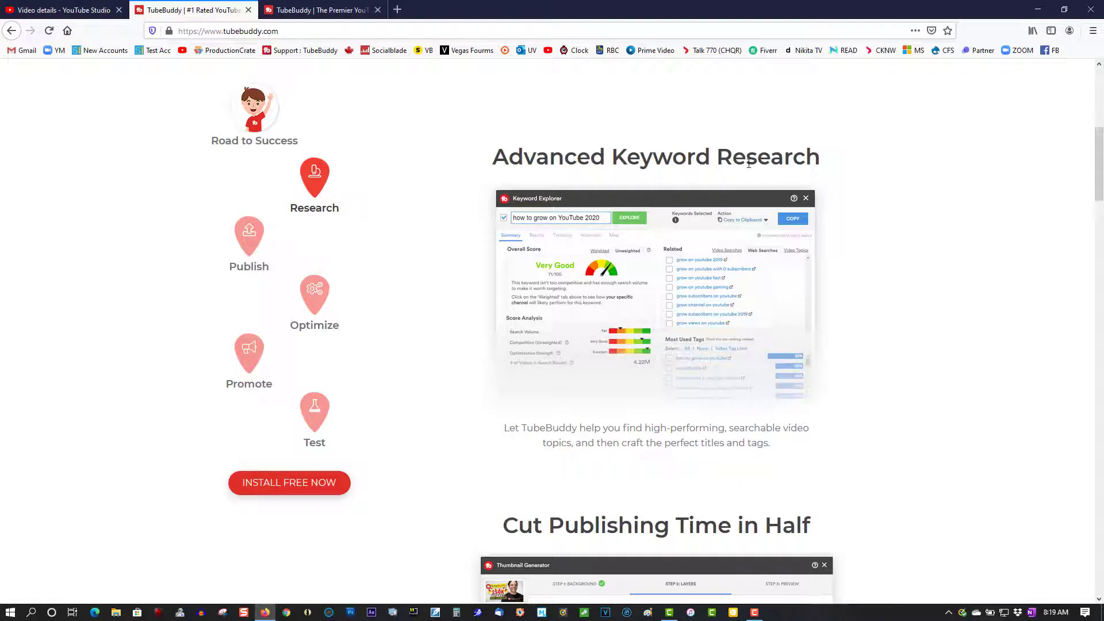
{"action": "left_click", "coordinate": [80, 11]}
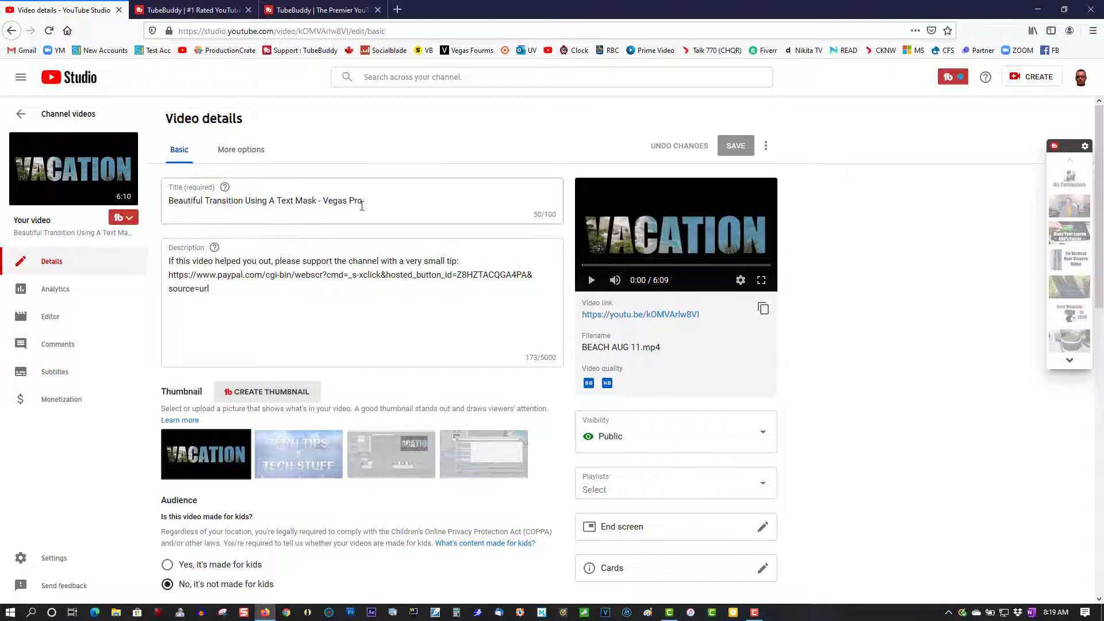
{"action": "triple_click", "coordinate": [169, 202]}
{"action": "right_click", "coordinate": [193, 210]}
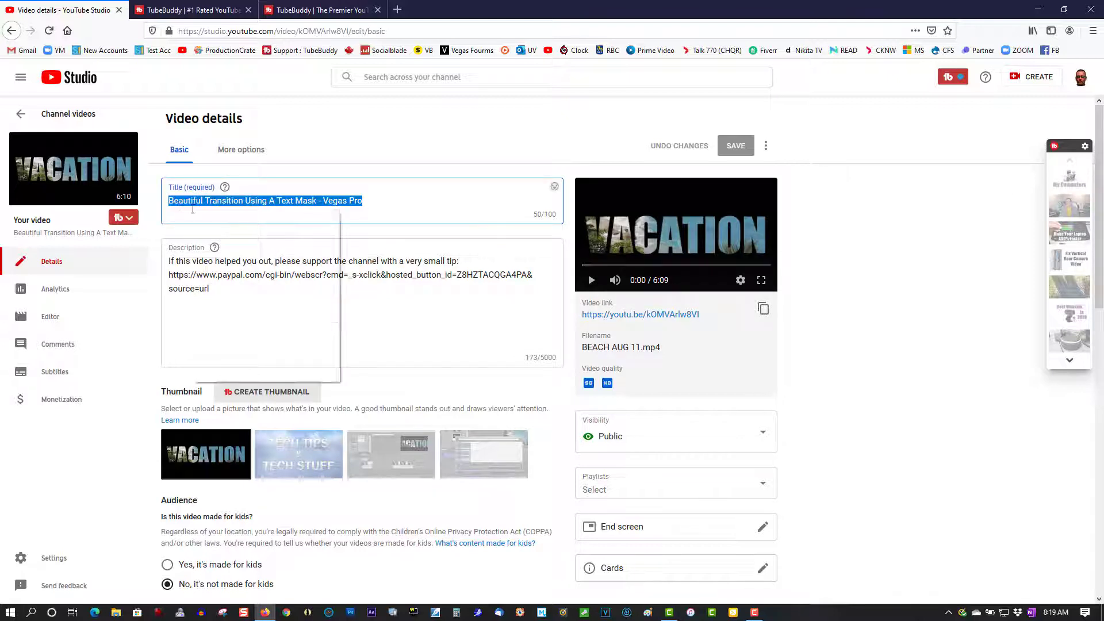
{"action": "left_click", "coordinate": [328, 241]}
{"action": "left_click", "coordinate": [435, 208]}
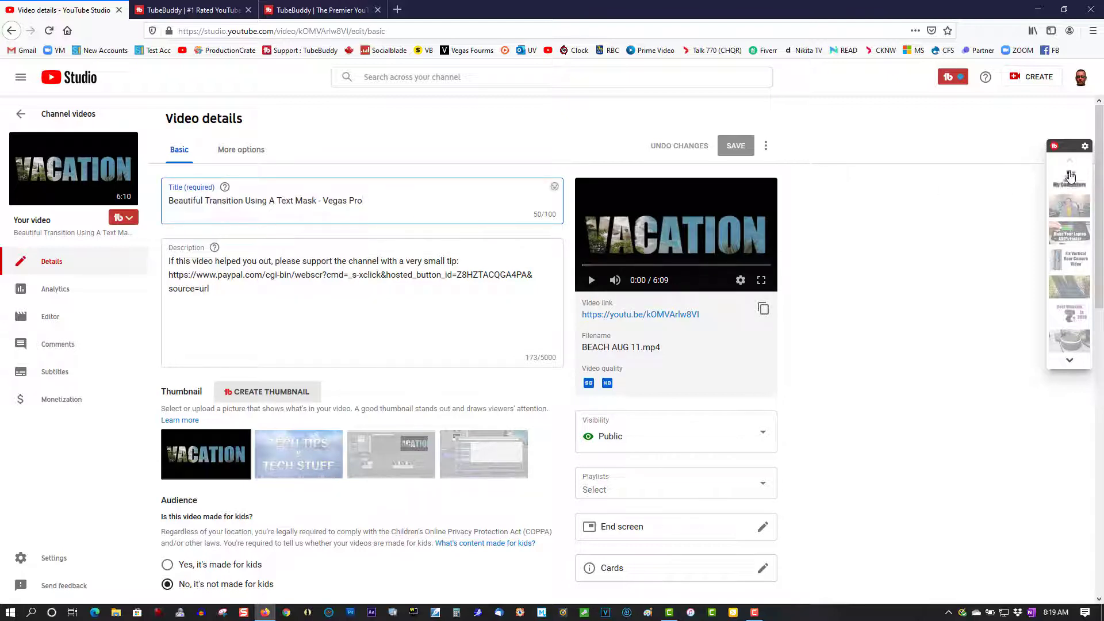
Open Keyword Explorer from the video's tag tools and explore the pasted title "Beautiful Transition Using A Text Mask - Vegas Pro".
{"action": "scroll", "coordinate": [1010, 169], "scroll_direction": "down", "scroll_amount": 1}
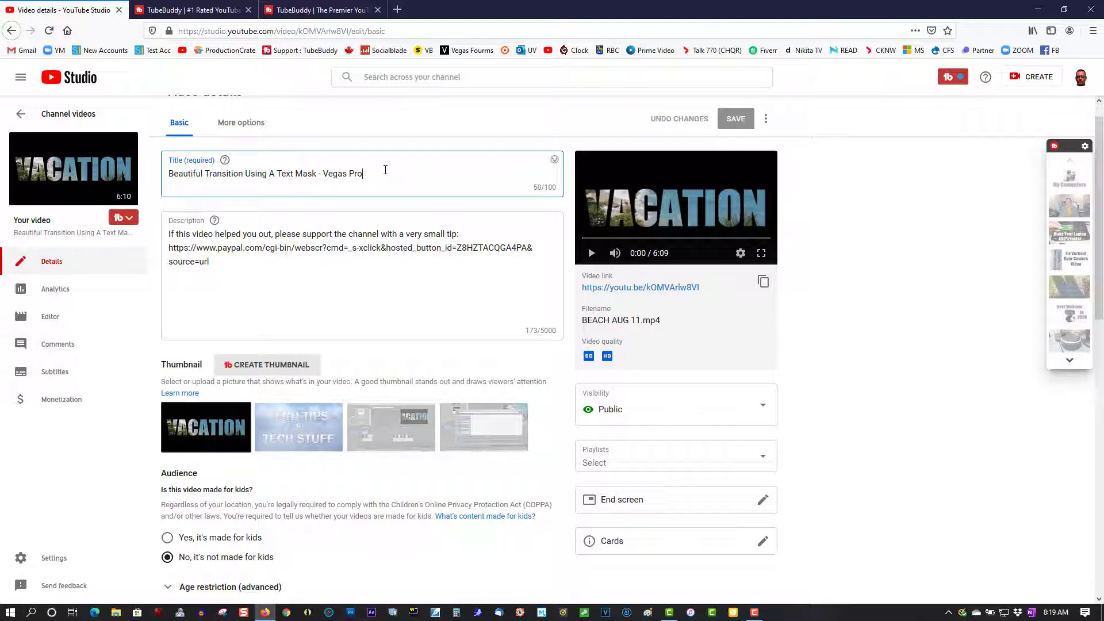
{"action": "left_click_drag", "start_coordinate": [1099, 146], "coordinate": [1101, 329]}
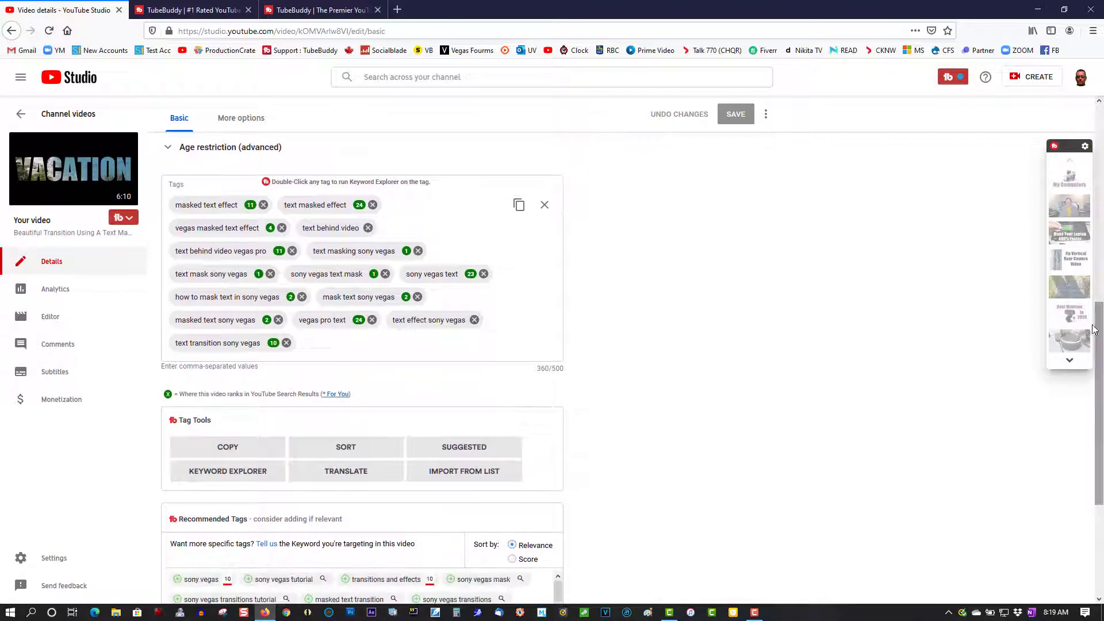
{"action": "left_click", "coordinate": [233, 477]}
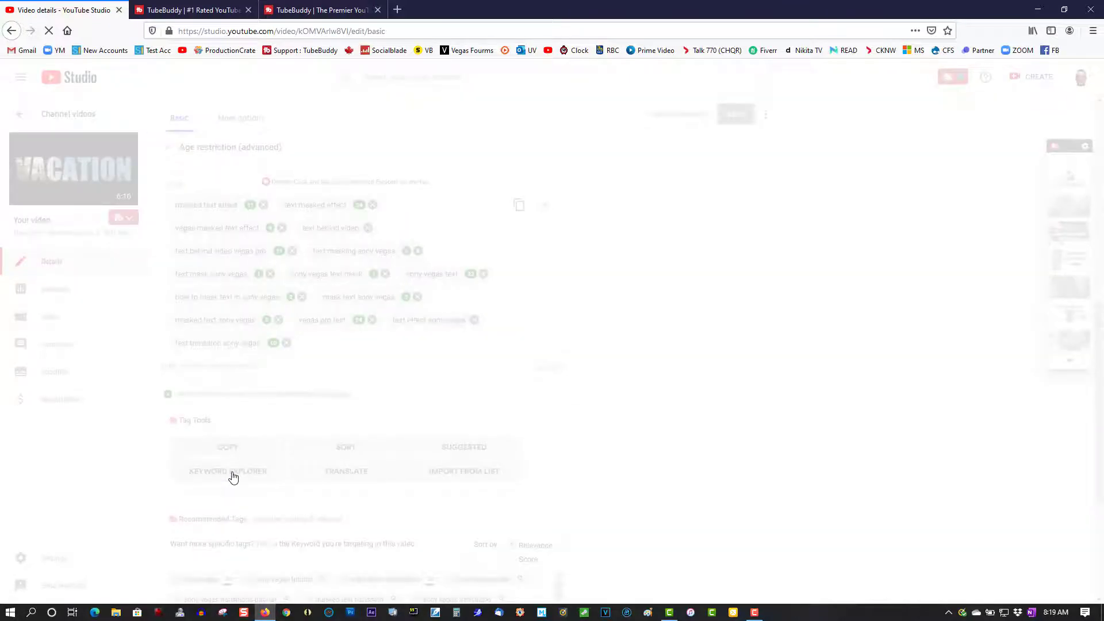
{"action": "right_click", "coordinate": [340, 109]}
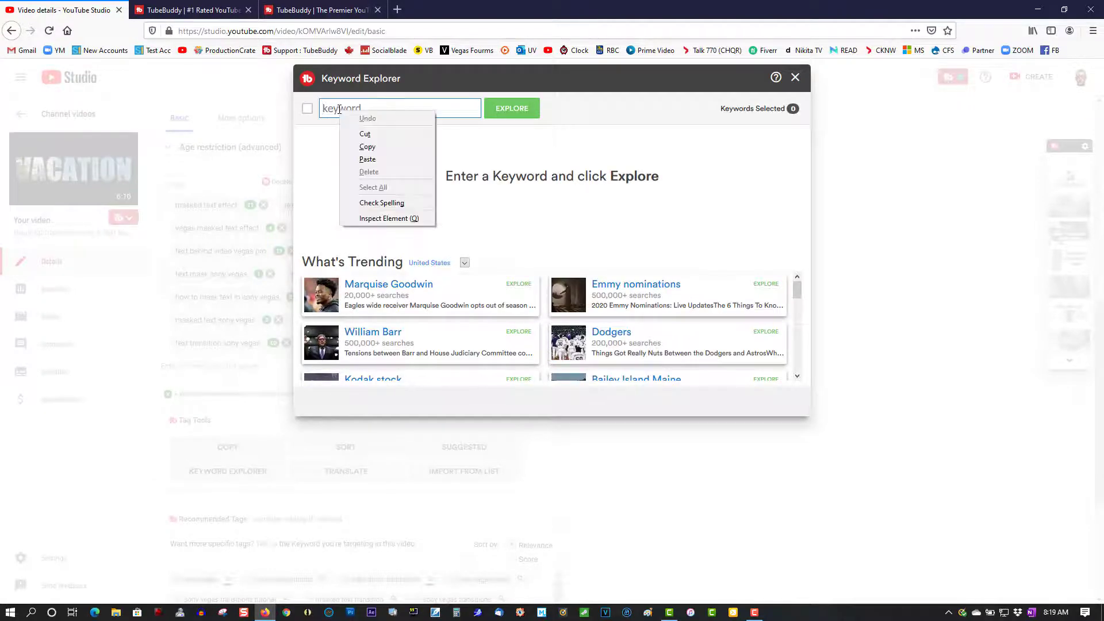
{"action": "left_click", "coordinate": [361, 159]}
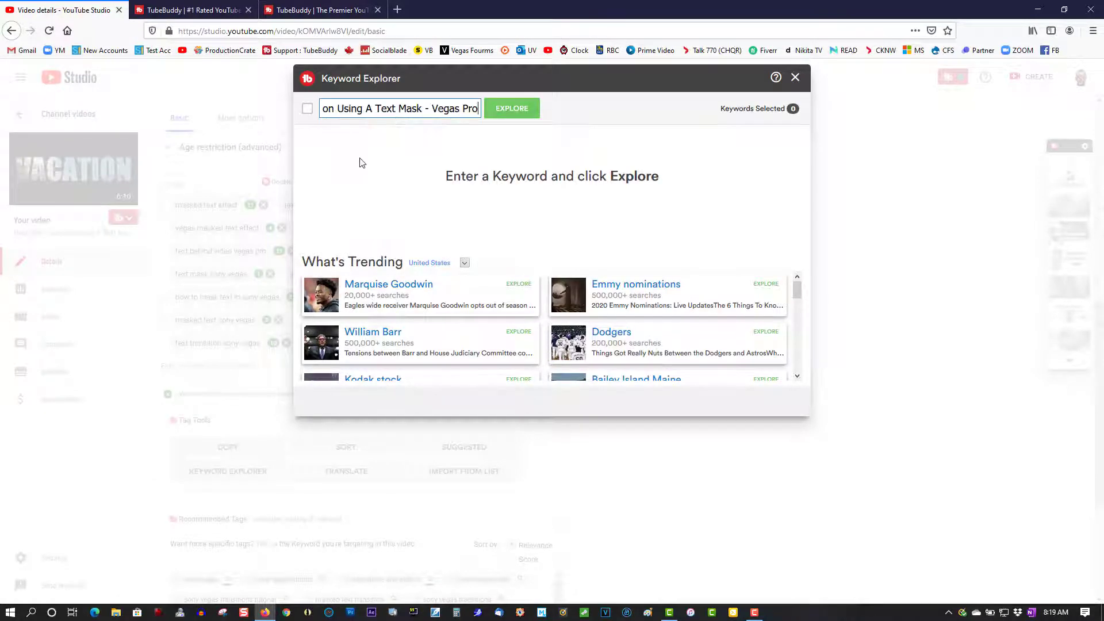
{"action": "left_click", "coordinate": [509, 110]}
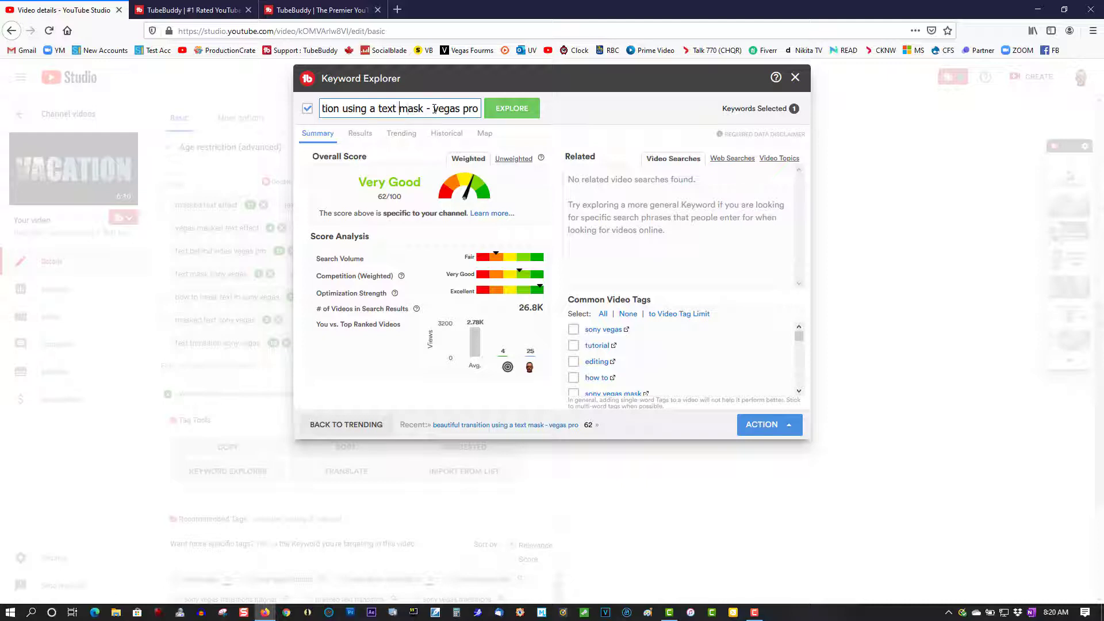
Remove "- vegas pro" from the keyword phrase and explore "beautiful transition using a text mask".
{"action": "key", "text": "Left"}
{"action": "key", "text": "Left"}
{"action": "key", "text": "Left"}
{"action": "key", "text": "Left"}
{"action": "key", "text": "Left"}
{"action": "key", "text": "Left"}
{"action": "key", "text": "Left"}
{"action": "key", "text": "Left"}
{"action": "key", "text": "Left"}
{"action": "key", "text": "Left"}
{"action": "key", "text": "Left"}
{"action": "key", "text": "Left"}
{"action": "key", "text": "Left"}
{"action": "key", "text": "Left"}
{"action": "key", "text": "Left"}
{"action": "key", "text": "Left"}
{"action": "key", "text": "Left"}
{"action": "key", "text": "Left"}
{"action": "key", "text": "Left"}
{"action": "key", "text": "Left"}
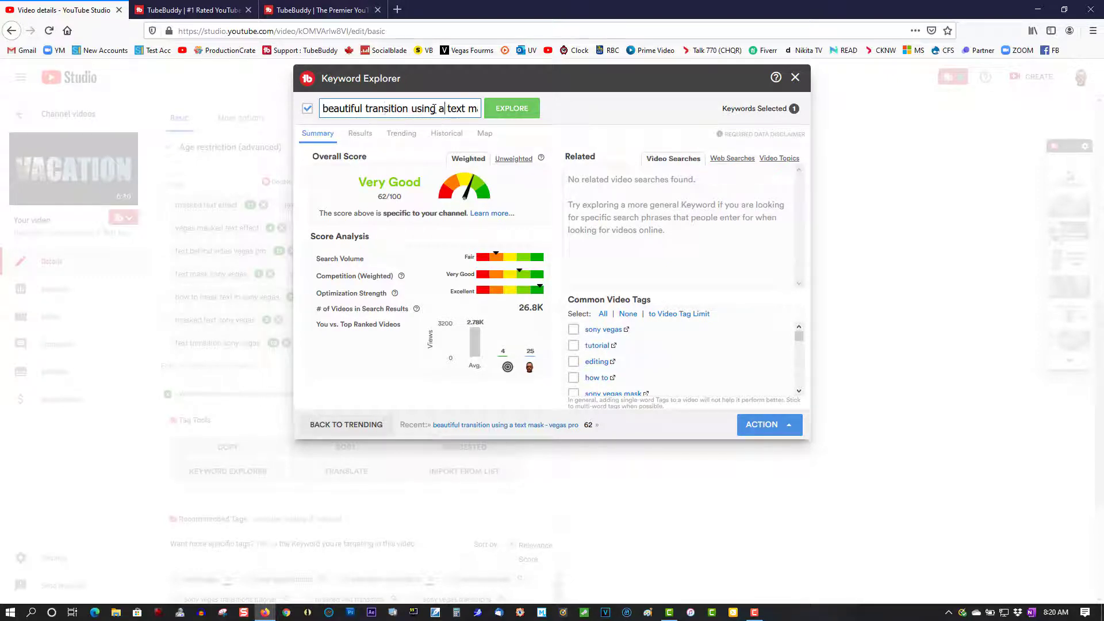
{"action": "key", "text": "Right"}
{"action": "key", "text": "Right"}
{"action": "key", "text": "Right"}
{"action": "key", "text": "Right"}
{"action": "key", "text": "Right"}
{"action": "key", "text": "Right"}
{"action": "key", "text": "Right"}
{"action": "key", "text": "Right"}
{"action": "key", "text": "Right"}
{"action": "key", "text": "Right"}
{"action": "key", "text": "Right"}
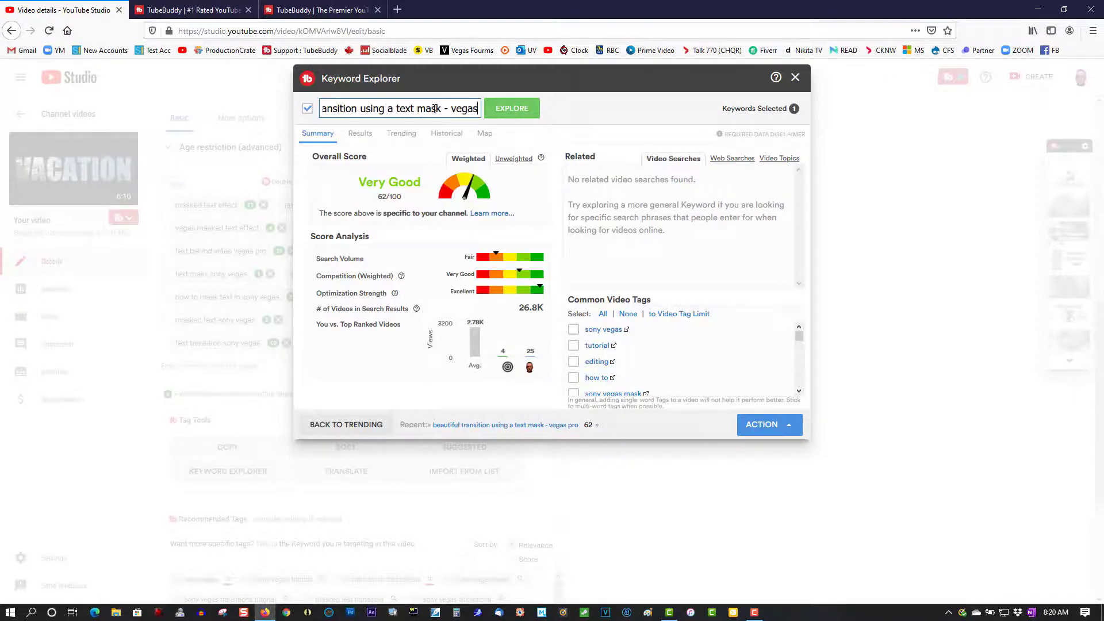
{"action": "key", "text": "Left"}
{"action": "key", "text": "Left"}
{"action": "key", "text": "Left"}
{"action": "key", "text": "Delete"}
{"action": "key", "text": "Delete"}
{"action": "key", "text": "Delete"}
{"action": "key", "text": "Delete"}
{"action": "key", "text": "Delete"}
{"action": "key", "text": "Delete"}
{"action": "key", "text": "Delete"}
{"action": "key", "text": "Delete"}
{"action": "key", "text": "Delete"}
{"action": "key", "text": "Delete"}
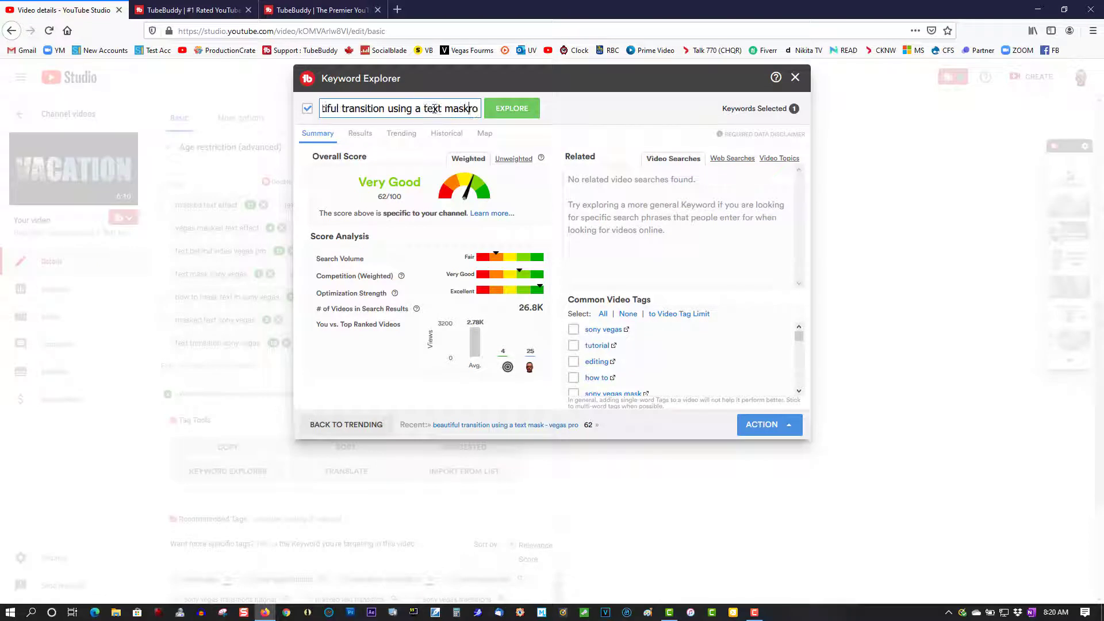
{"action": "key", "text": "Delete"}
{"action": "key", "text": "Delete"}
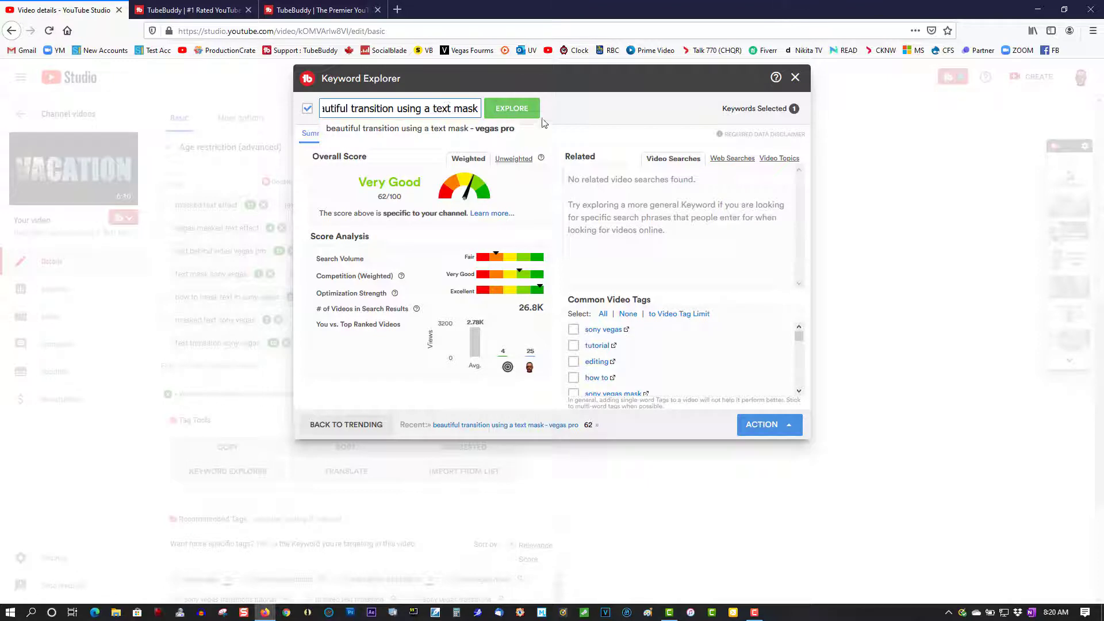
{"action": "left_click", "coordinate": [516, 112]}
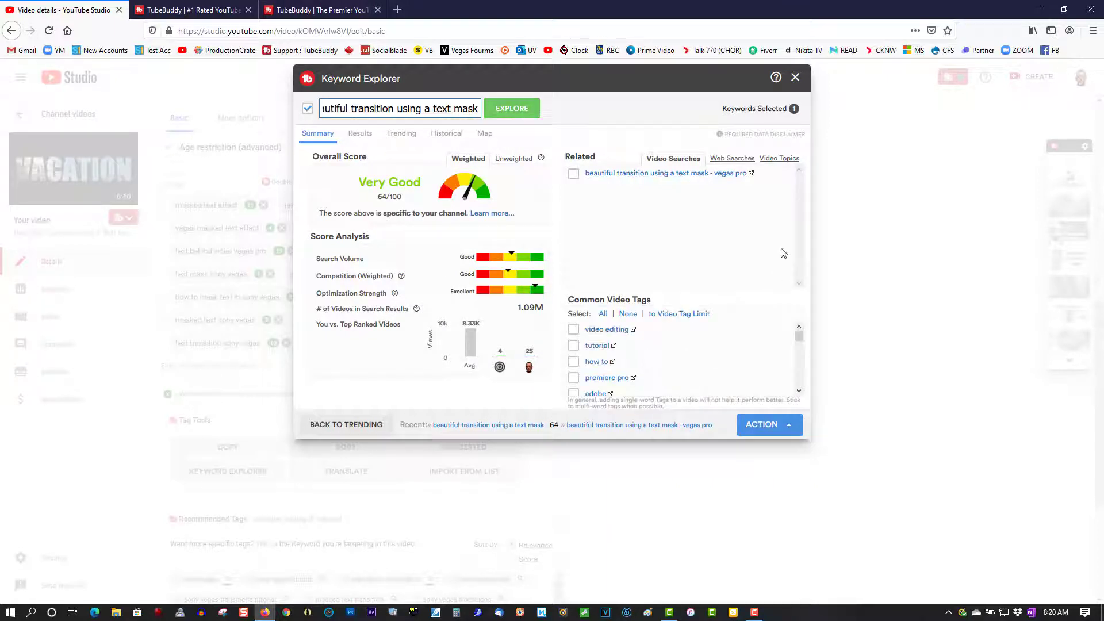
Replace the keyword phrase with "text effect vegas pro" and explore it.
{"action": "triple_click", "coordinate": [387, 108]}
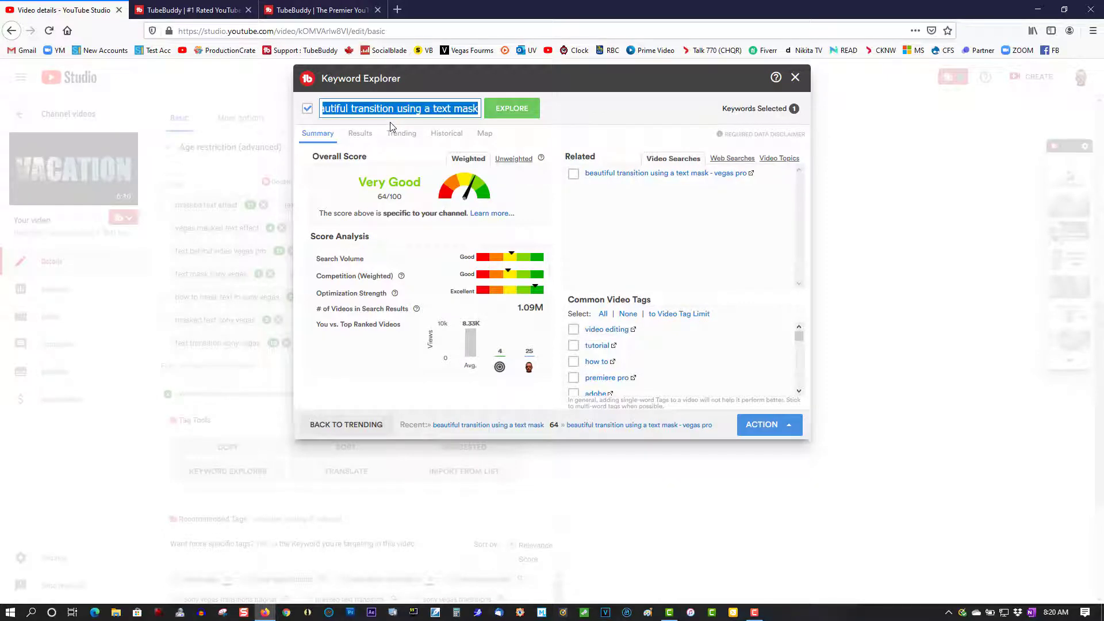
{"action": "type", "text": "te"}
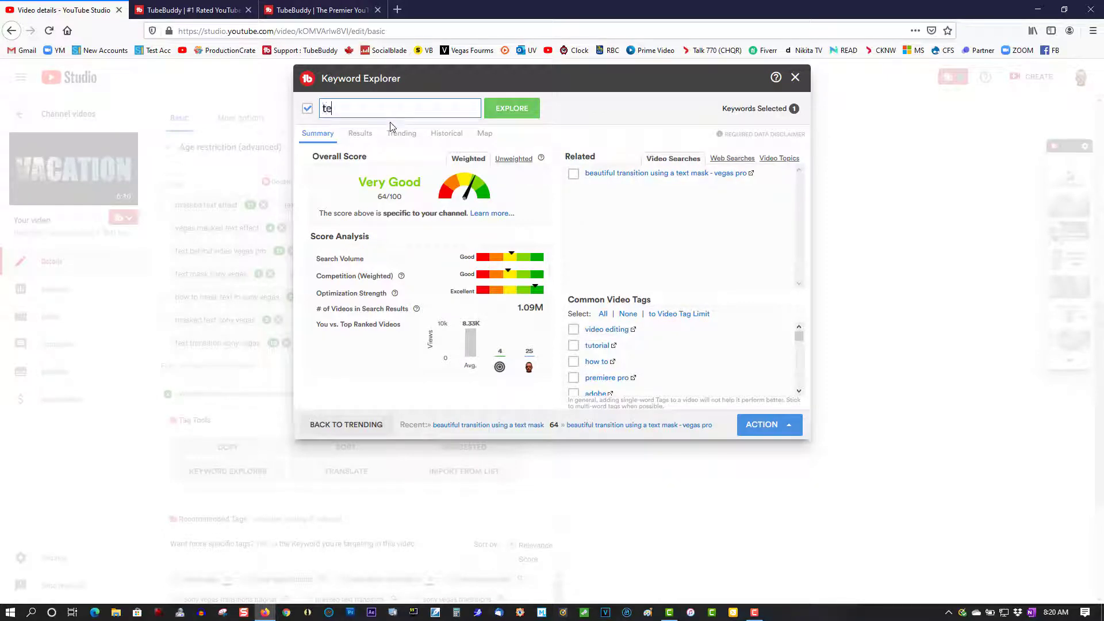
{"action": "type", "text": "xt effec"}
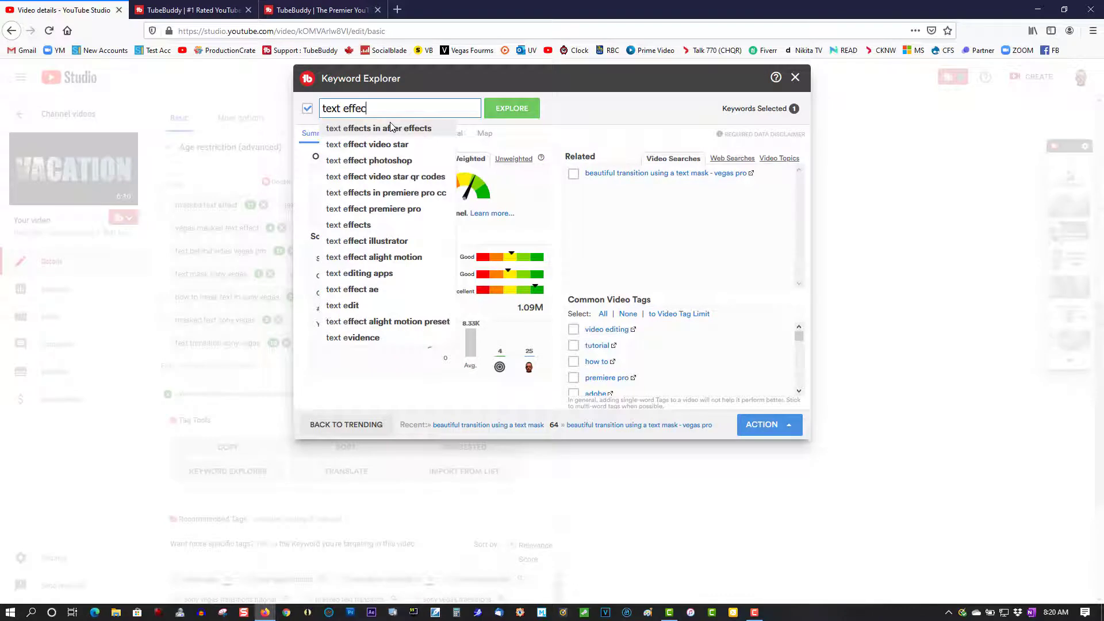
{"action": "type", "text": "t vegas "}
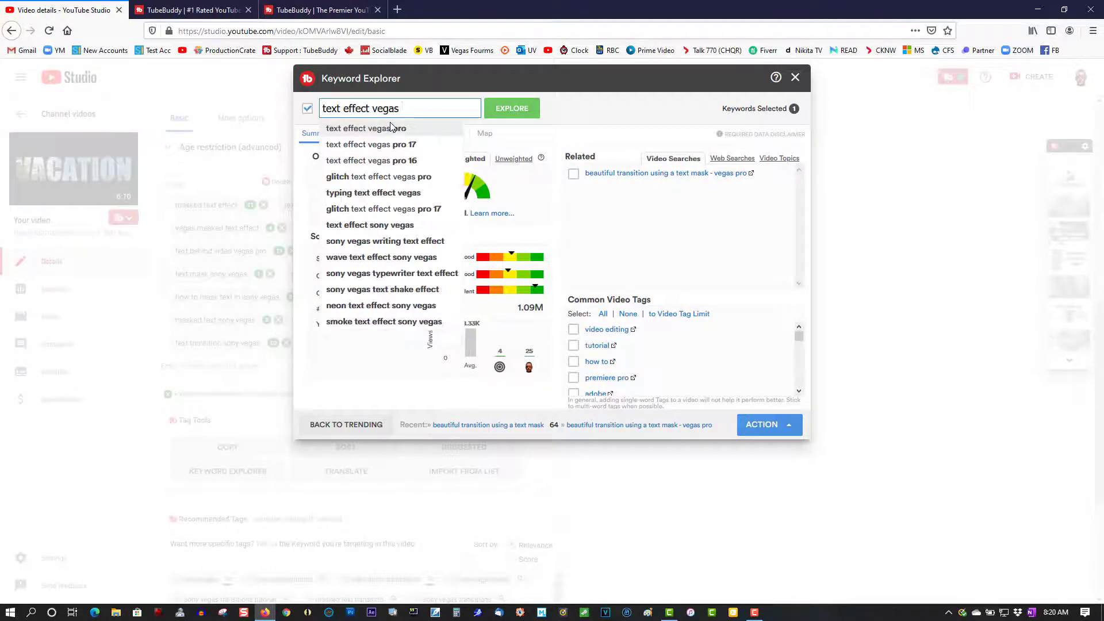
{"action": "type", "text": "pro"}
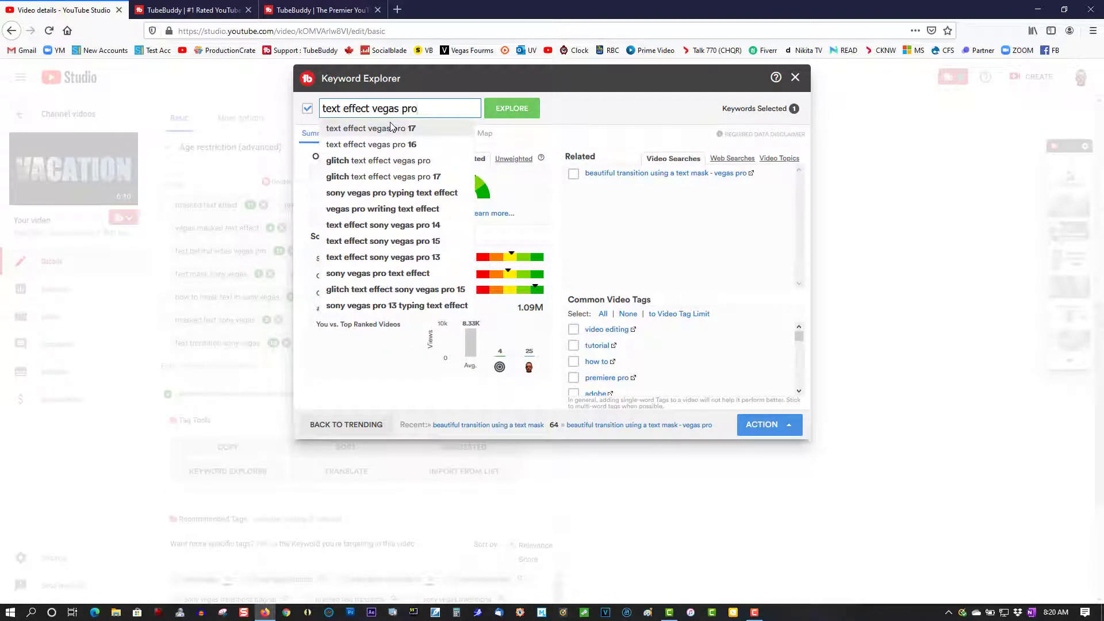
{"action": "left_click", "coordinate": [499, 111]}
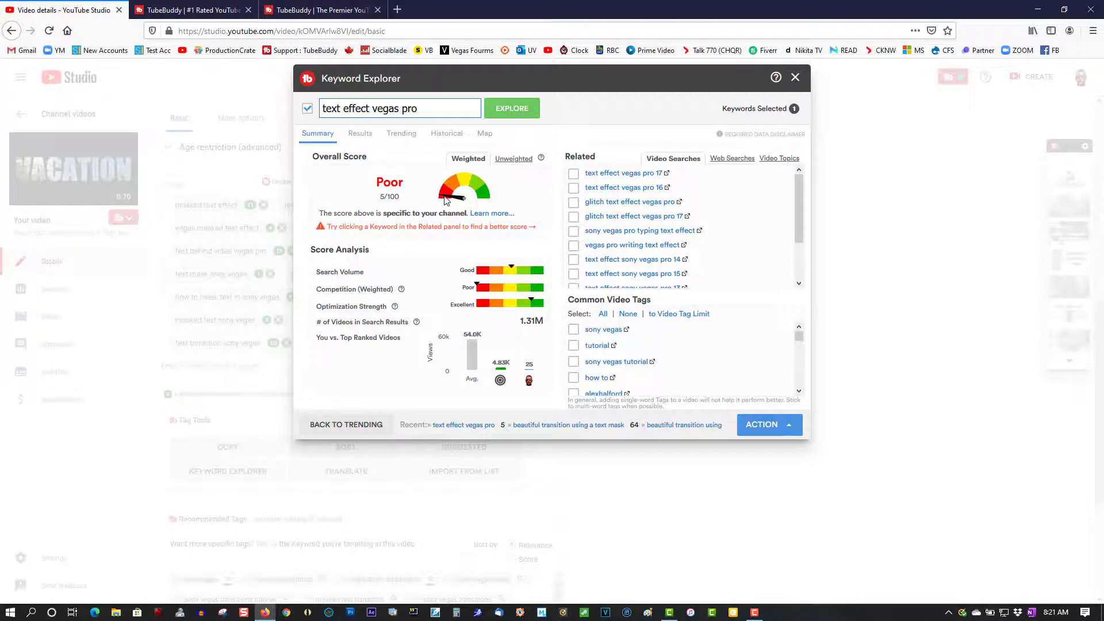
Examine the Pro, Star and Legend plans on TubeBuddy's pricing page, and return to YouTube Studio.
{"action": "left_click", "coordinate": [325, 11]}
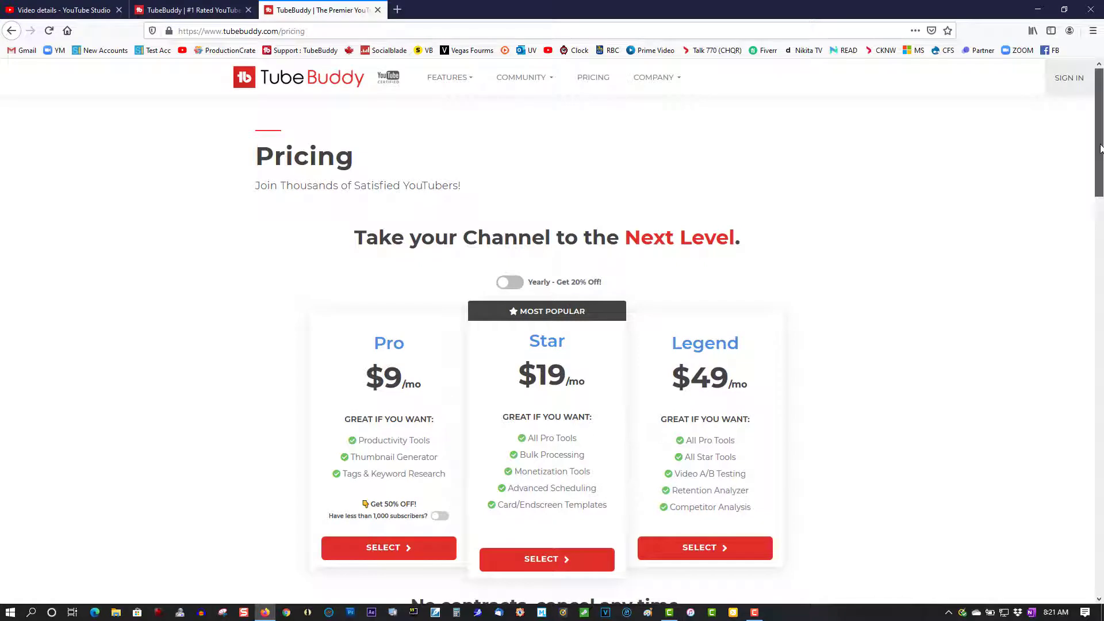
{"action": "left_click_drag", "start_coordinate": [1100, 148], "coordinate": [1101, 158]}
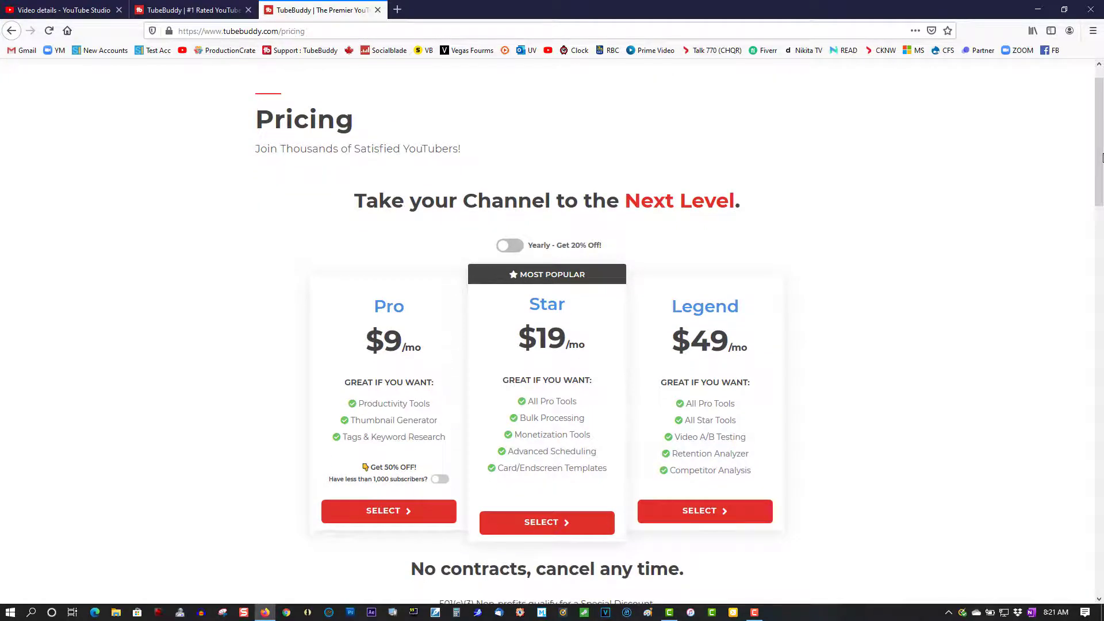
{"action": "left_click", "coordinate": [73, 13]}
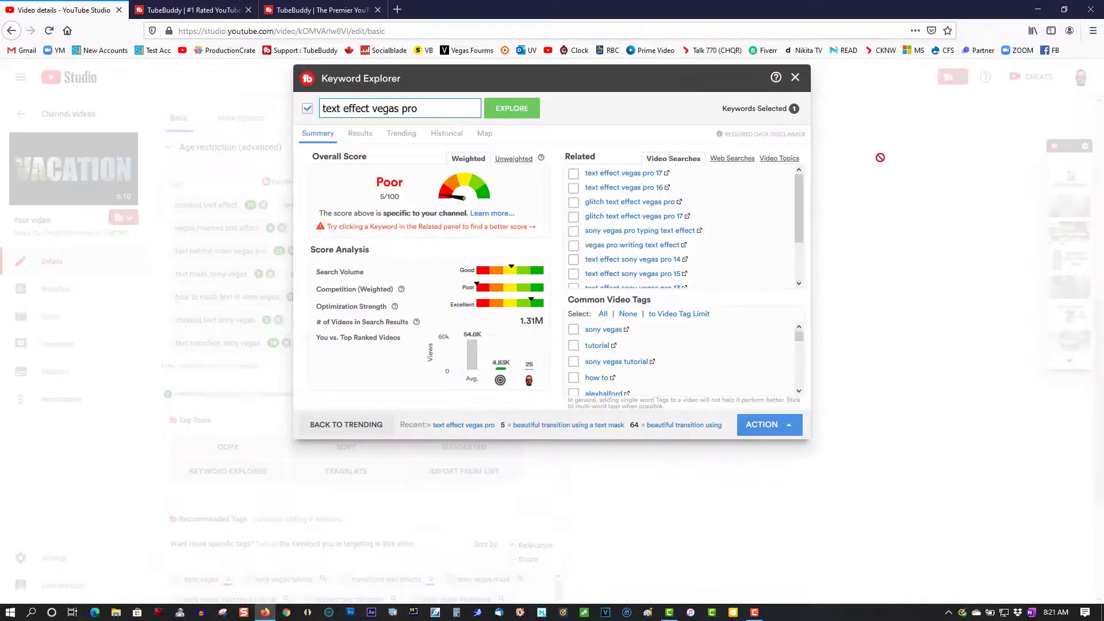
Close Keyword Explorer and review the video's existing tags with their search rankings.
{"action": "left_click", "coordinate": [795, 77]}
{"action": "scroll", "coordinate": [1102, 189], "scroll_direction": "up", "scroll_amount": 8}
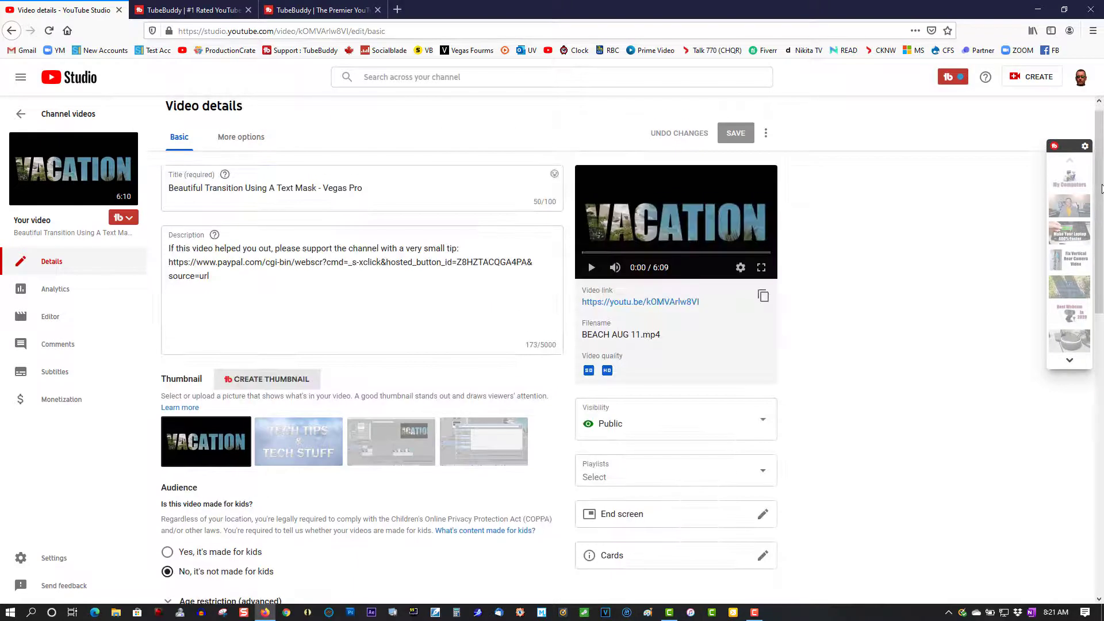
{"action": "scroll", "coordinate": [1102, 188], "scroll_direction": "down", "scroll_amount": 6}
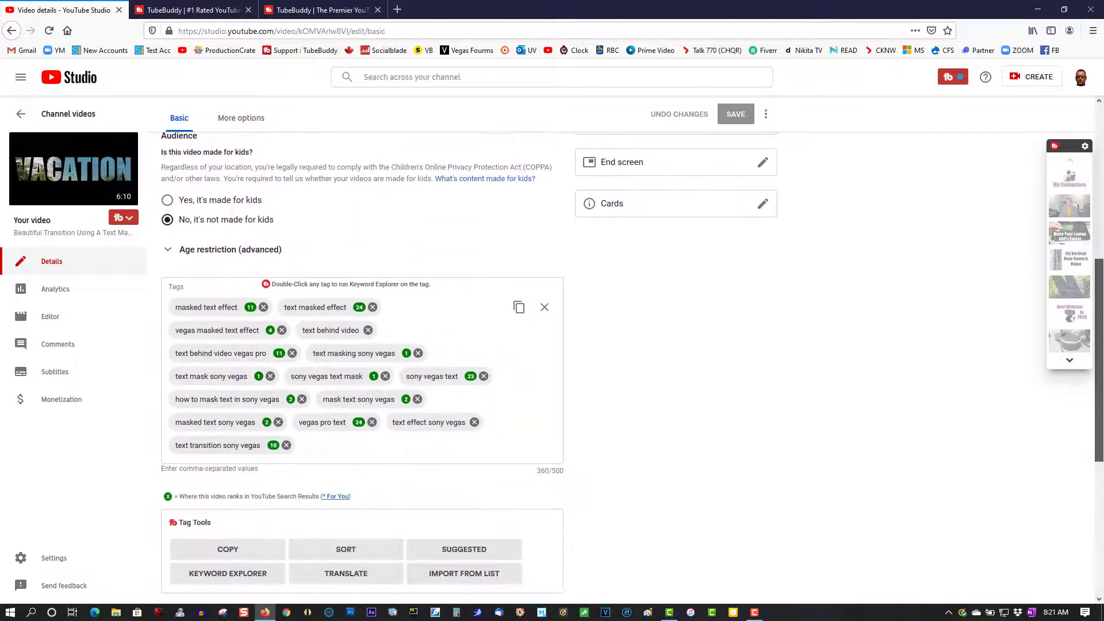
{"action": "scroll", "coordinate": [633, 368], "scroll_direction": "down", "scroll_amount": 2}
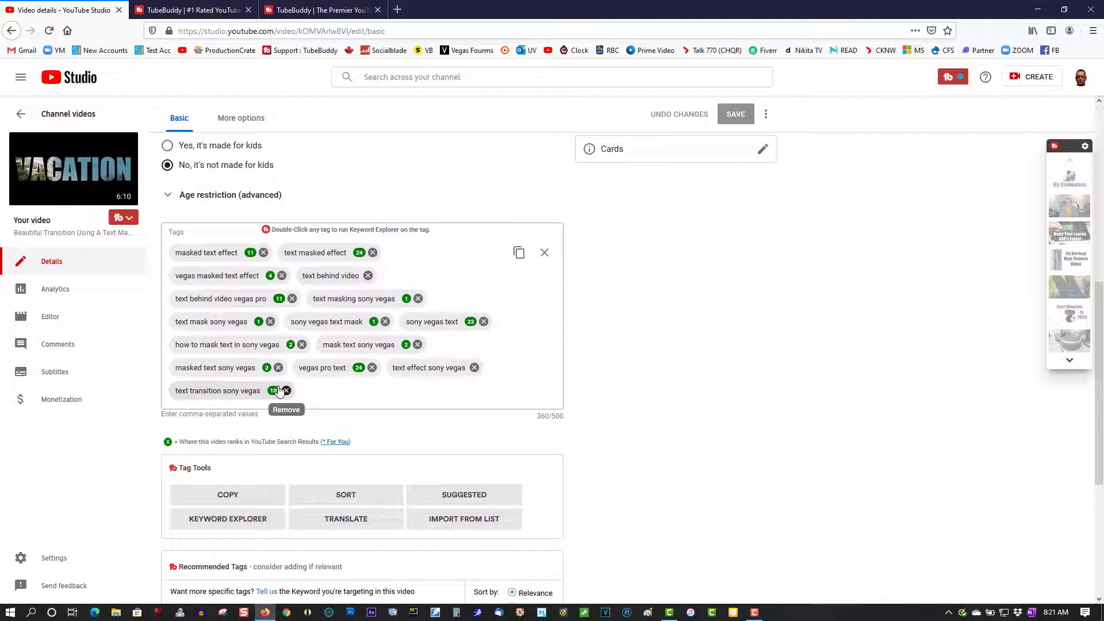
Open the suggested tags for this video and look through the list suggested for search.
{"action": "left_click", "coordinate": [443, 495]}
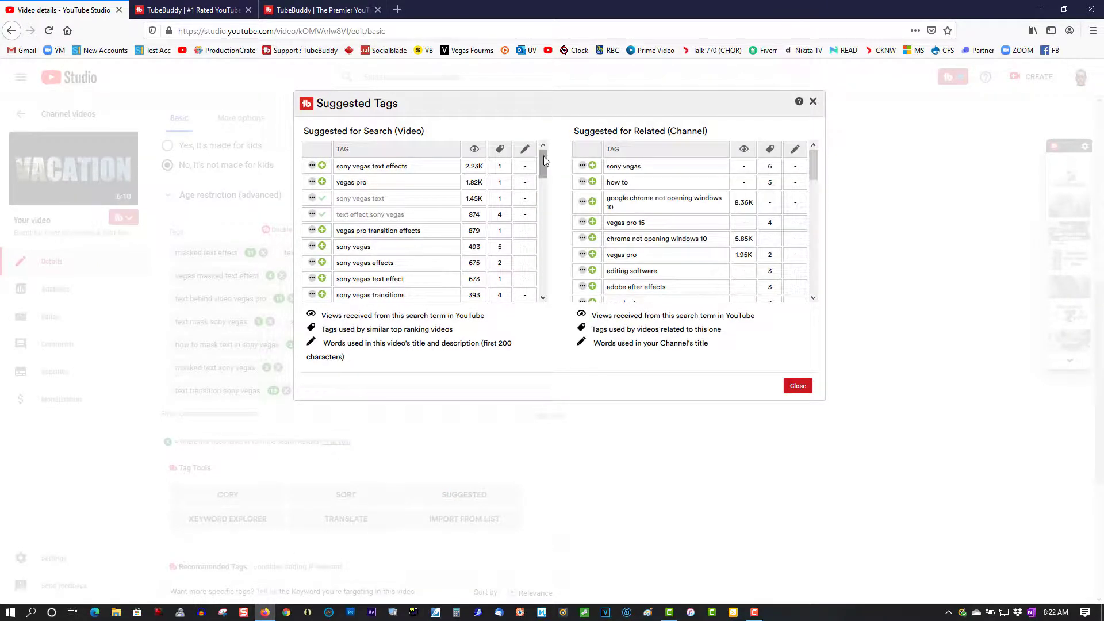
{"action": "scroll", "coordinate": [543, 158], "scroll_direction": "down", "scroll_amount": 5}
{"action": "scroll", "coordinate": [545, 153], "scroll_direction": "up", "scroll_amount": 5}
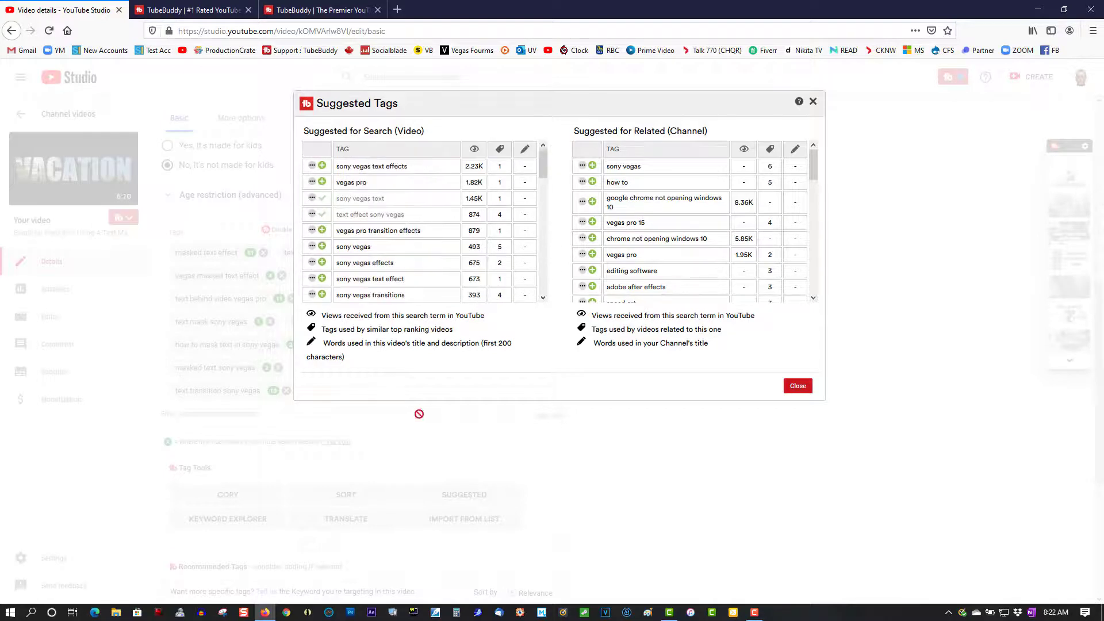